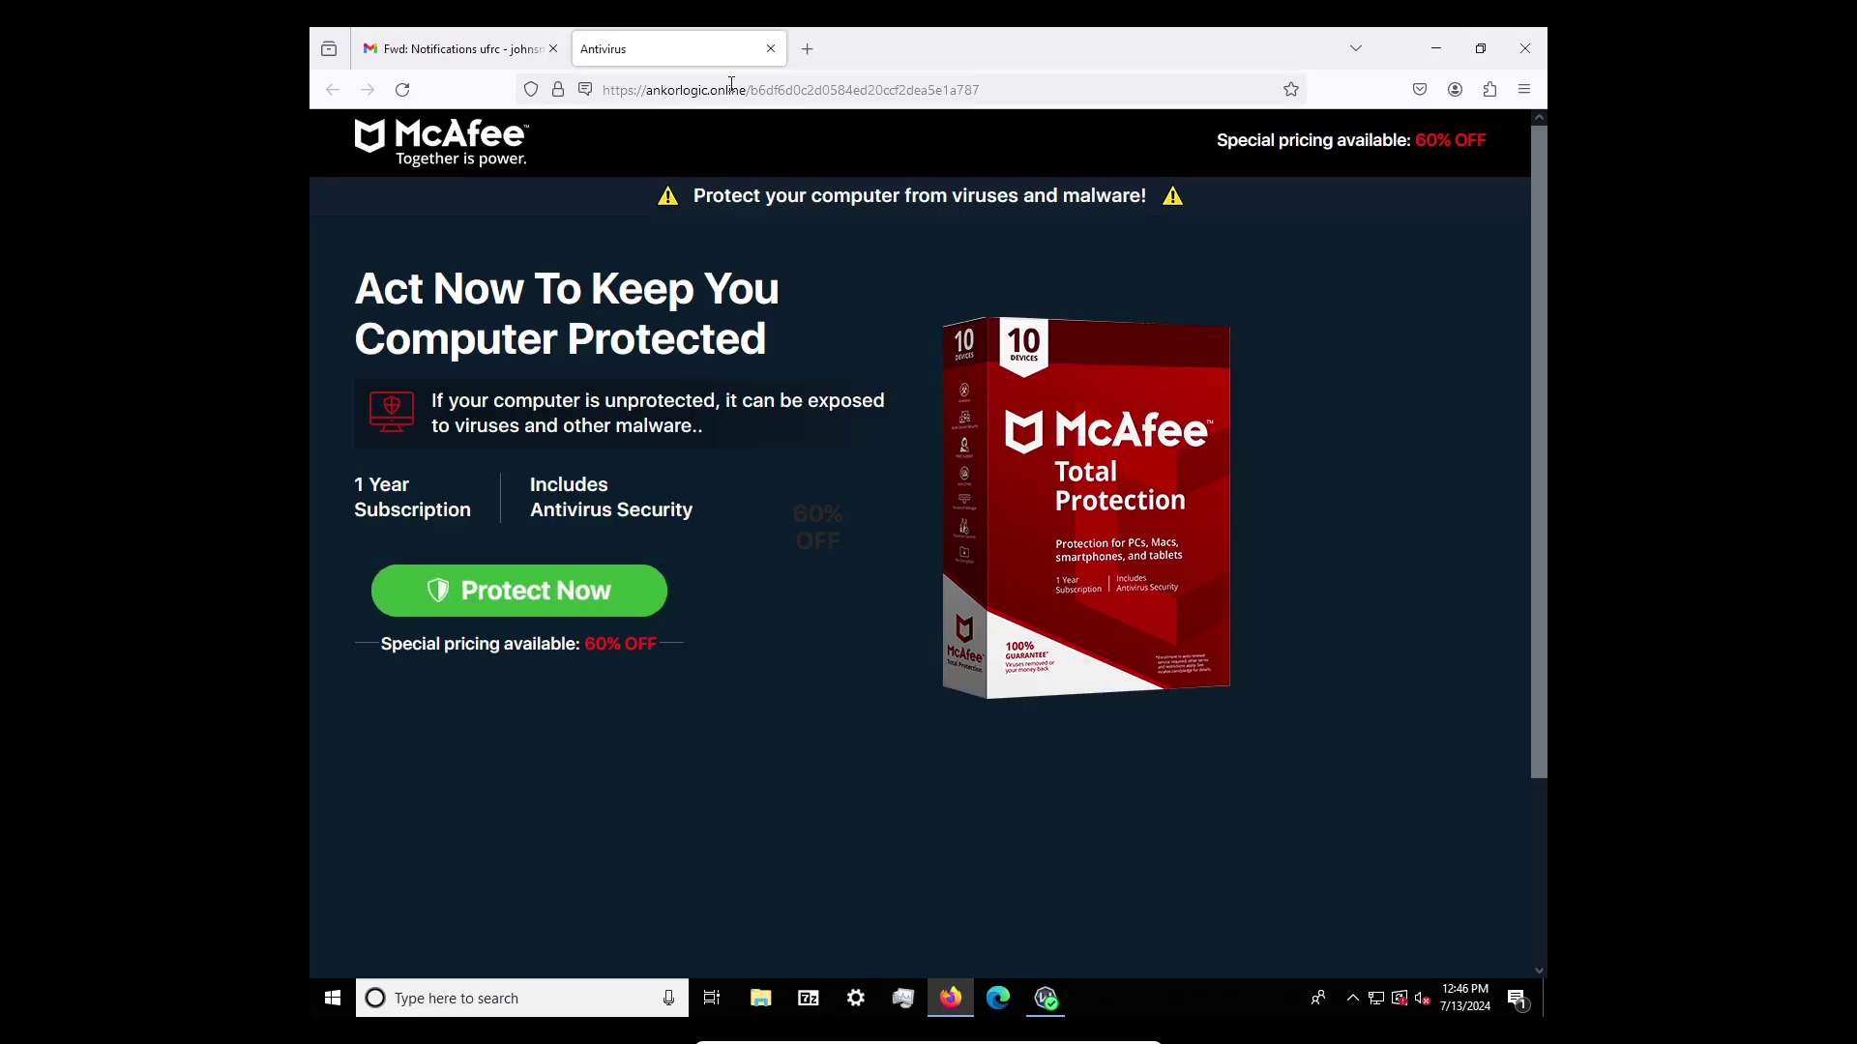
Open a blank new tab and erase the briefly typed search text
left_click(802, 47)
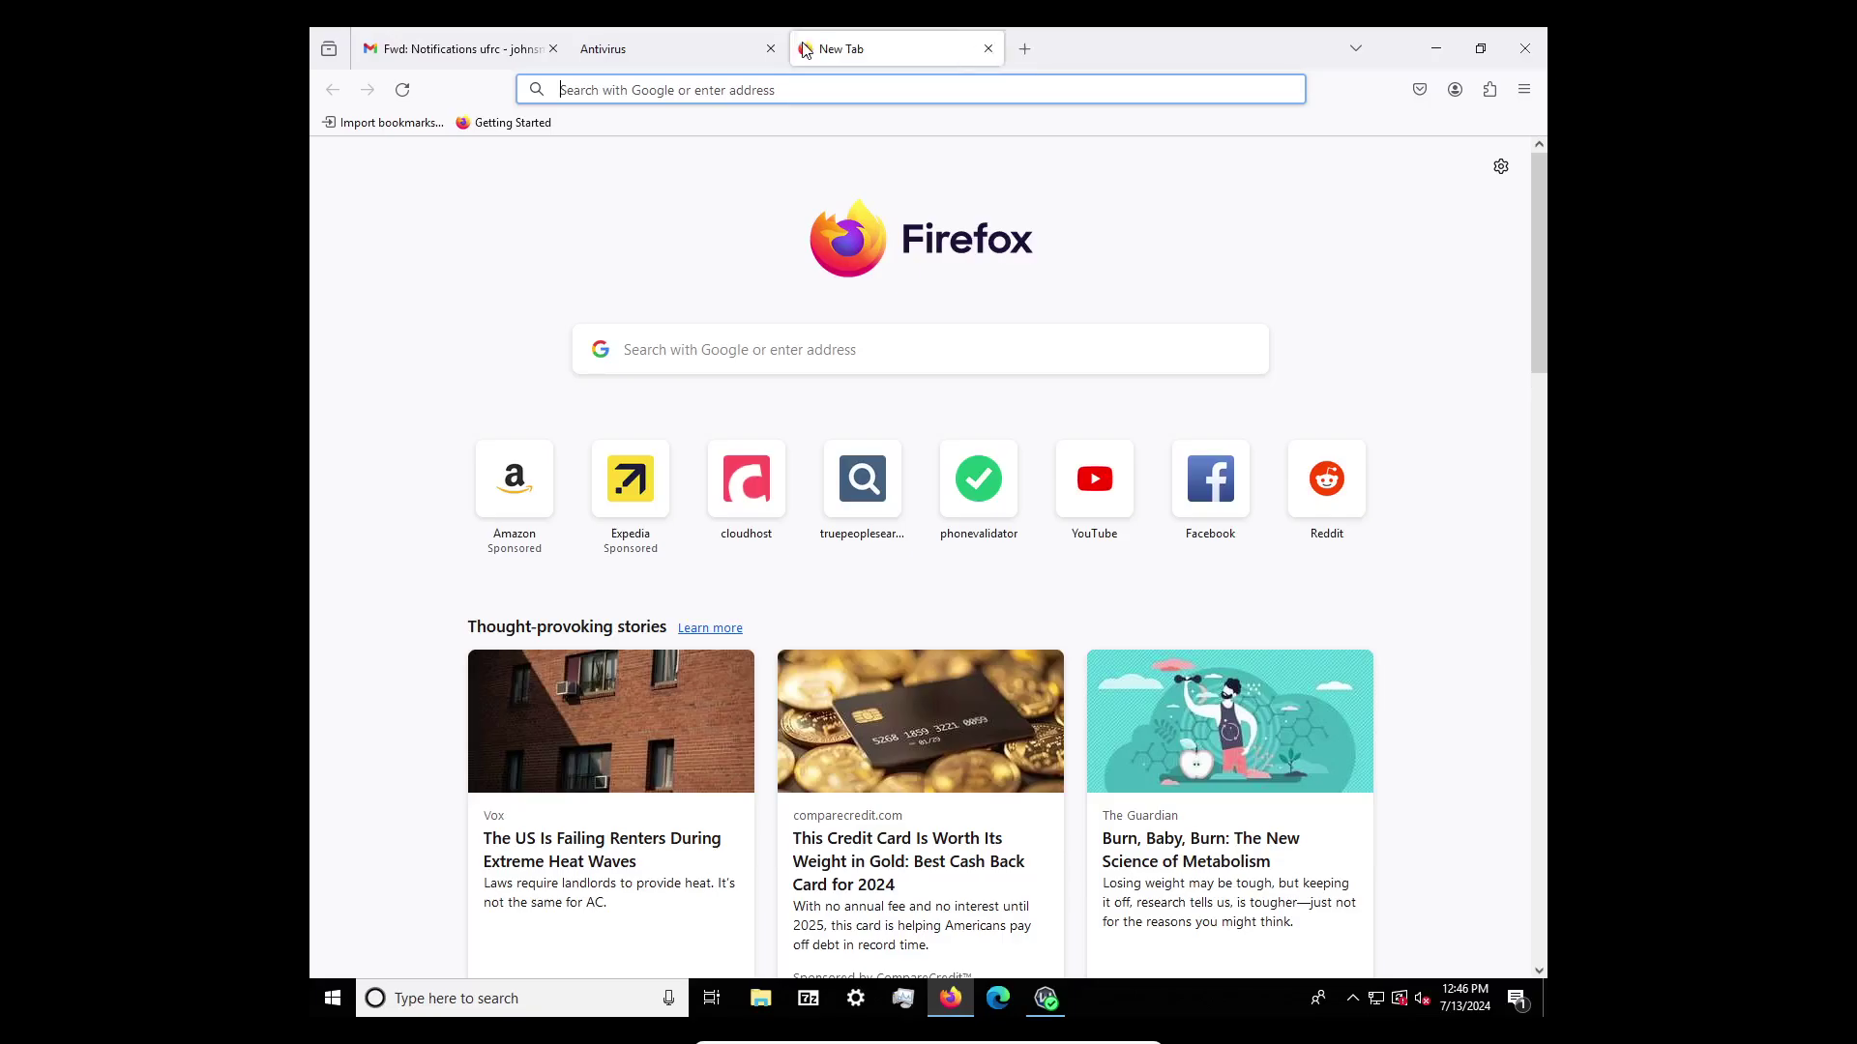
type("mca")
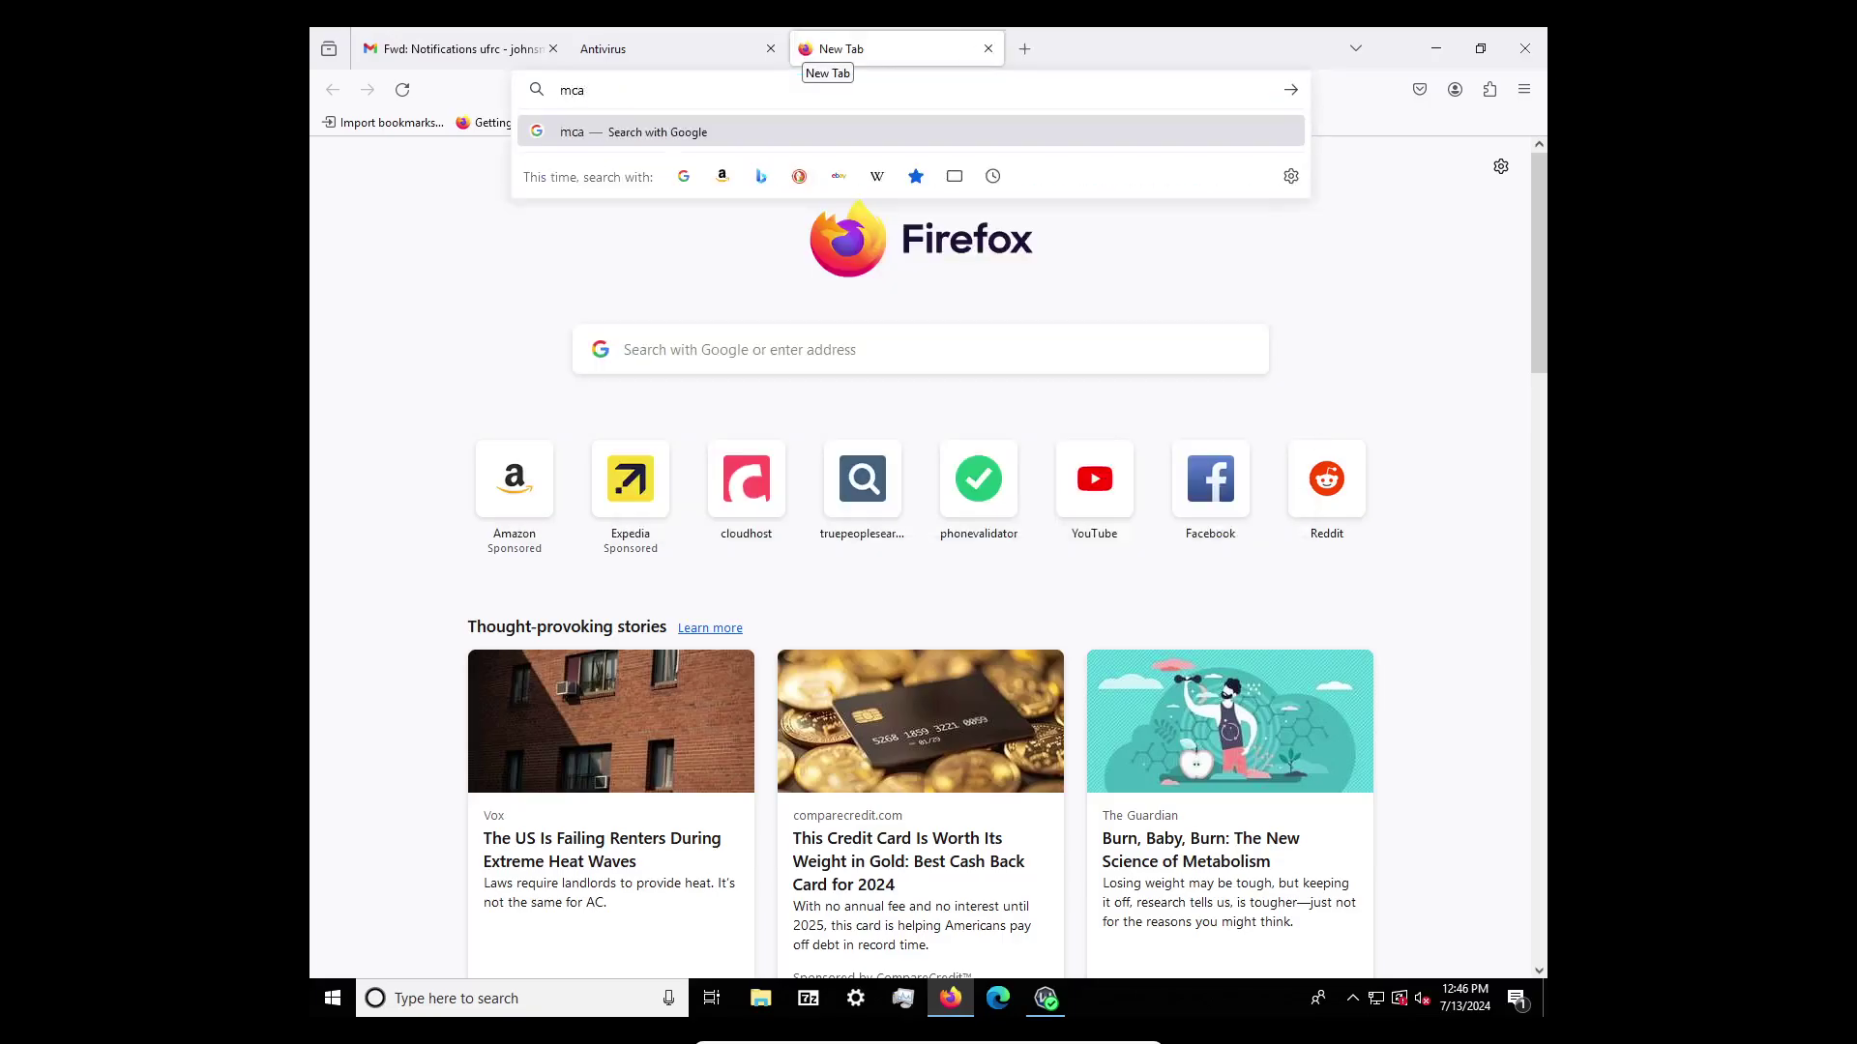
key("BackSpace")
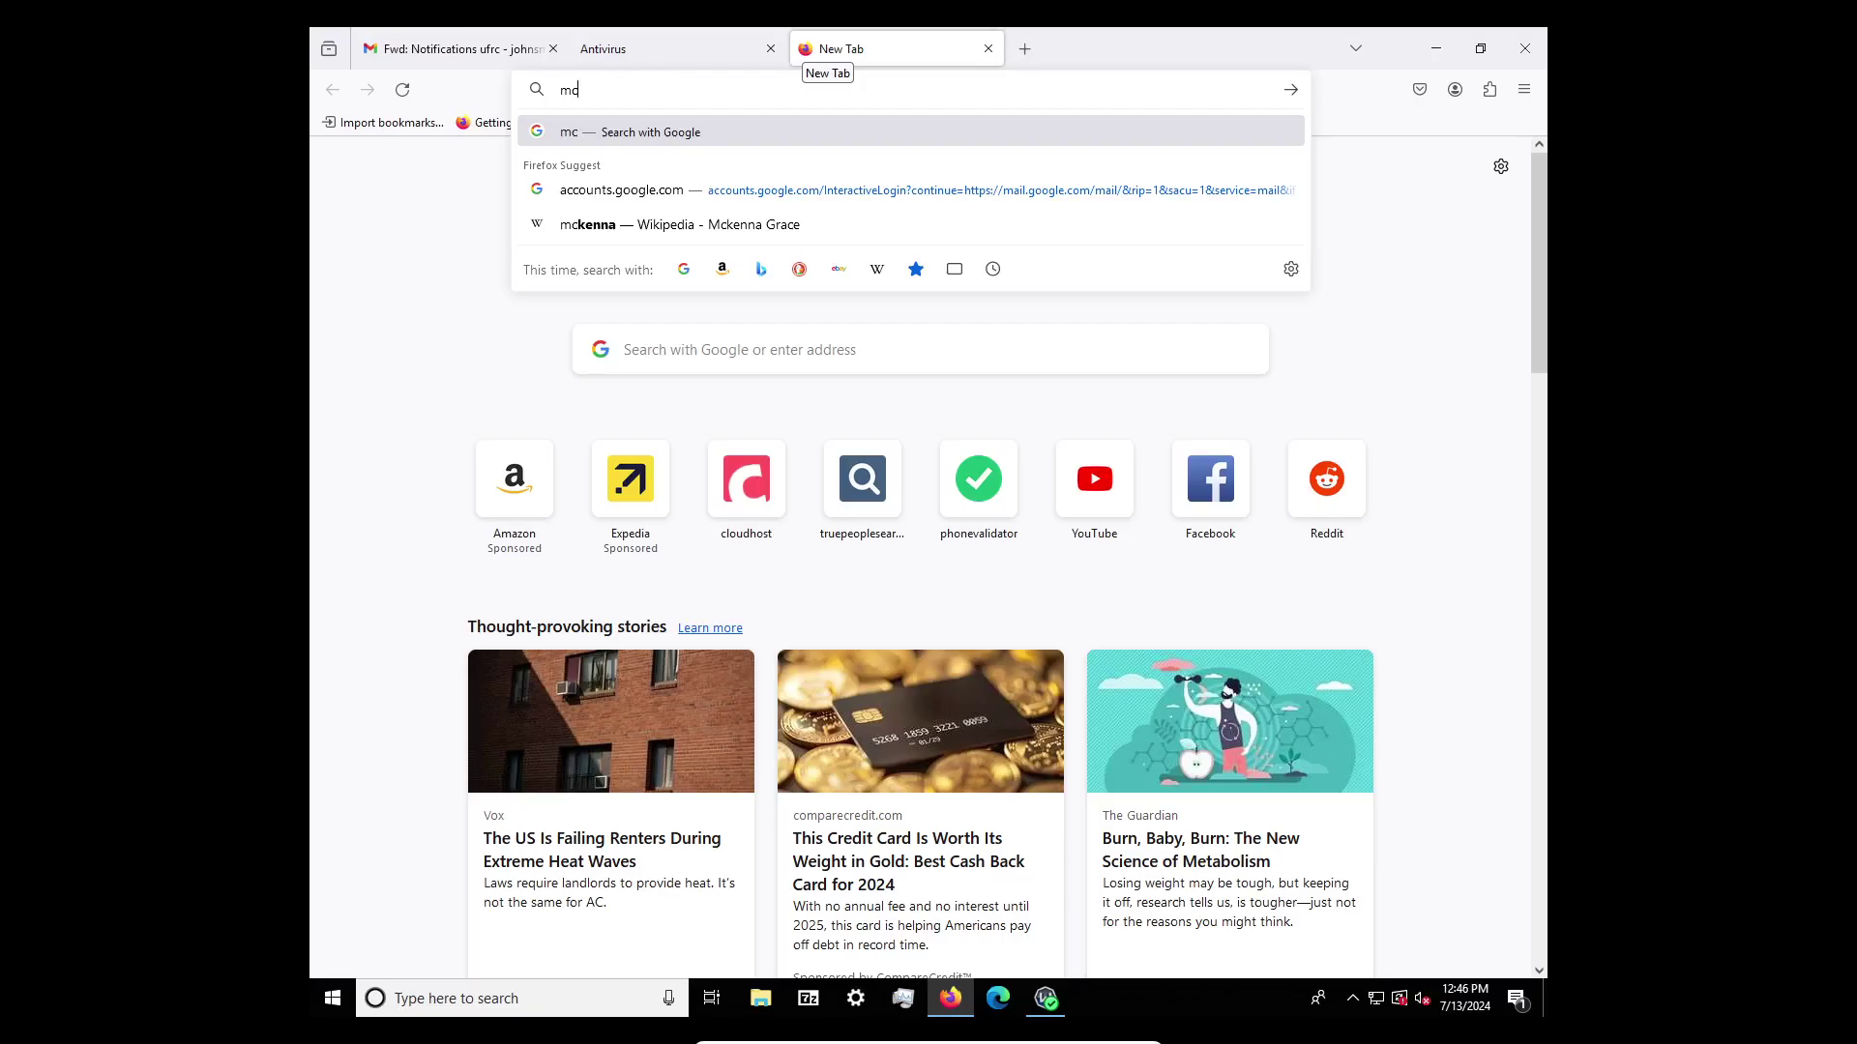
key("BackSpace")
key("BackSpace")
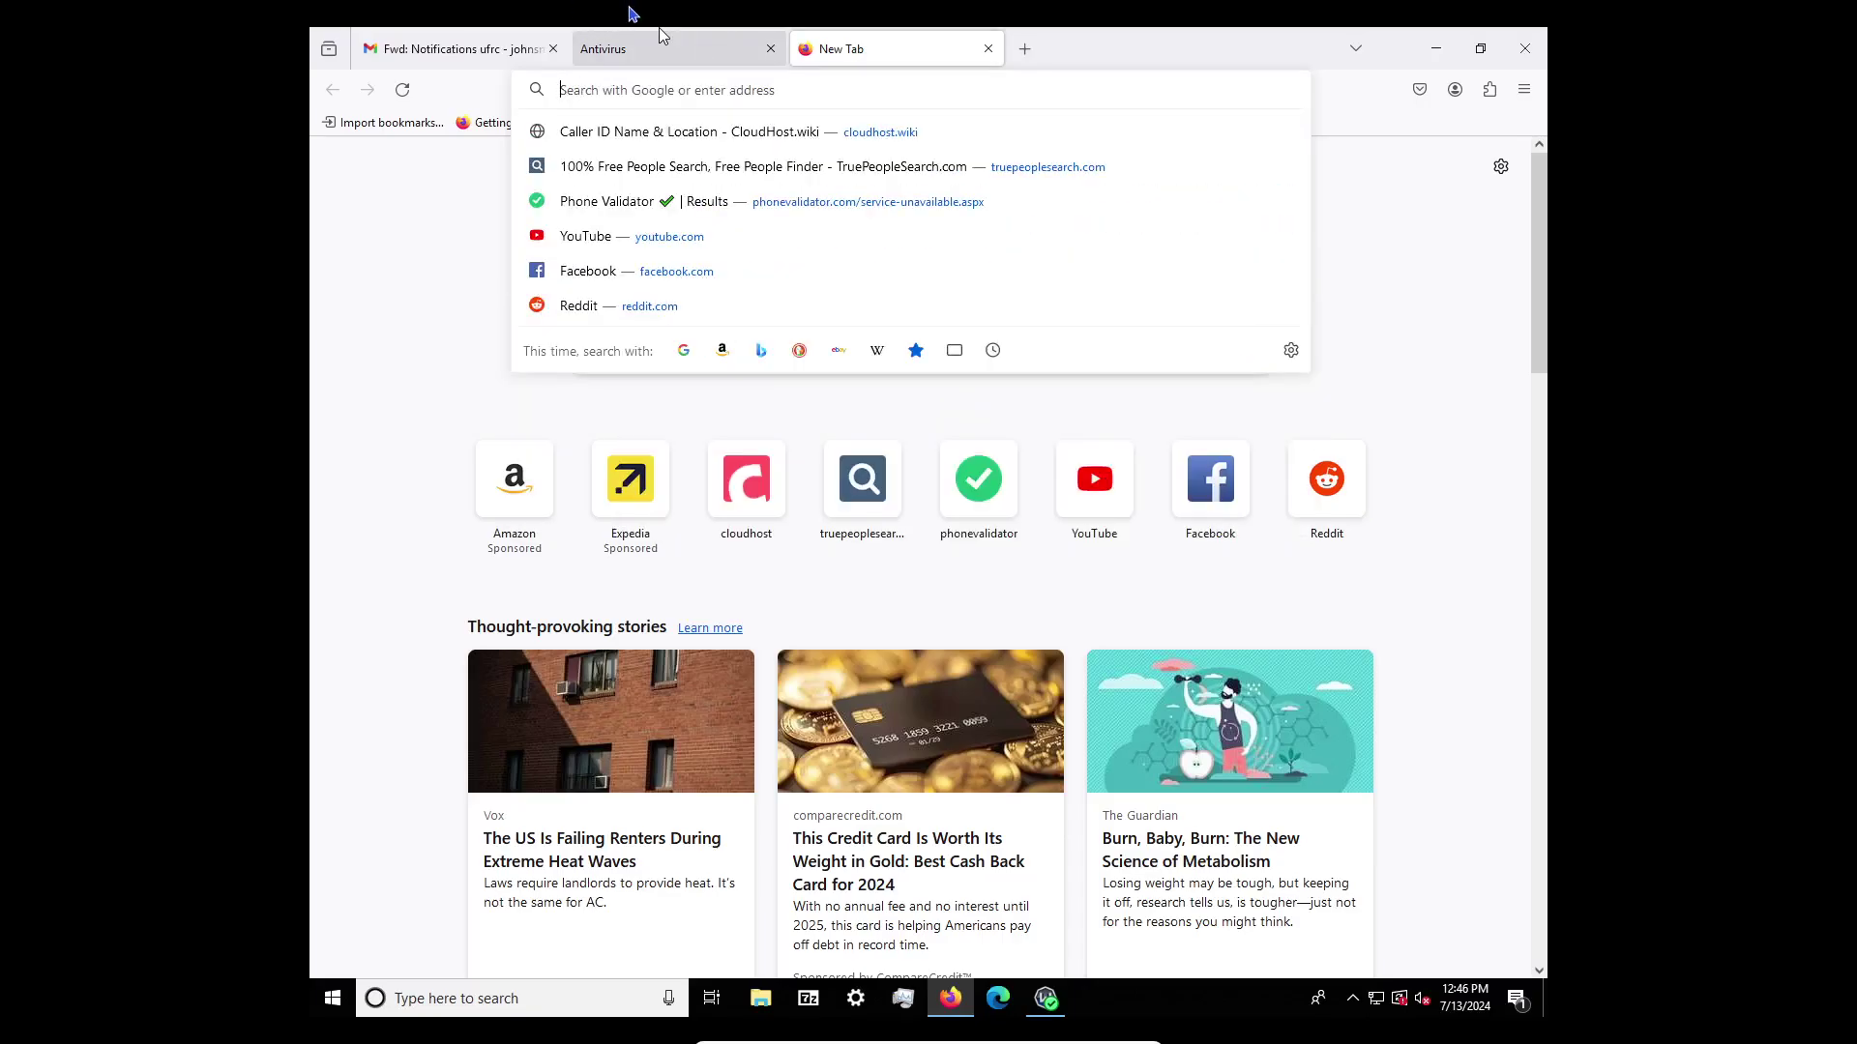
Close the empty tab, highlight the footer's 'not affiliated' disclaimer, then follow Protect Now
left_click(704, 52)
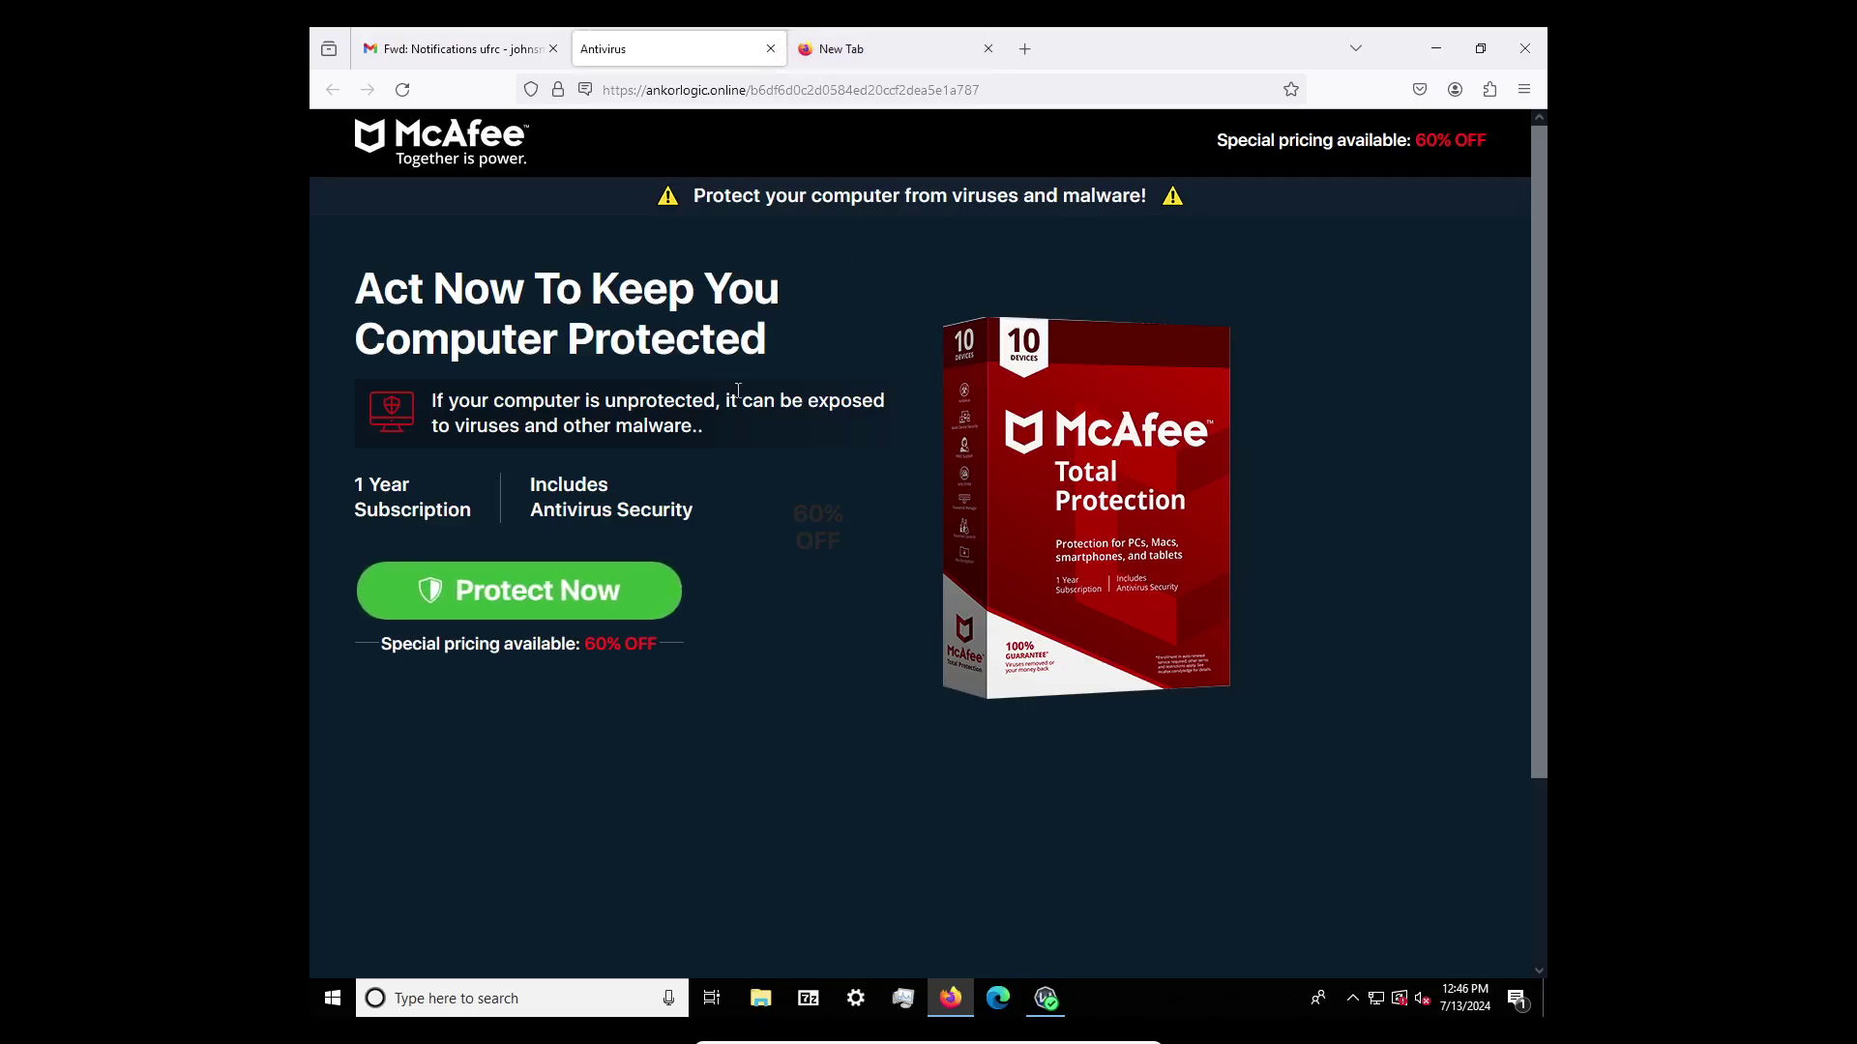
scroll(946, 844, "down", 3)
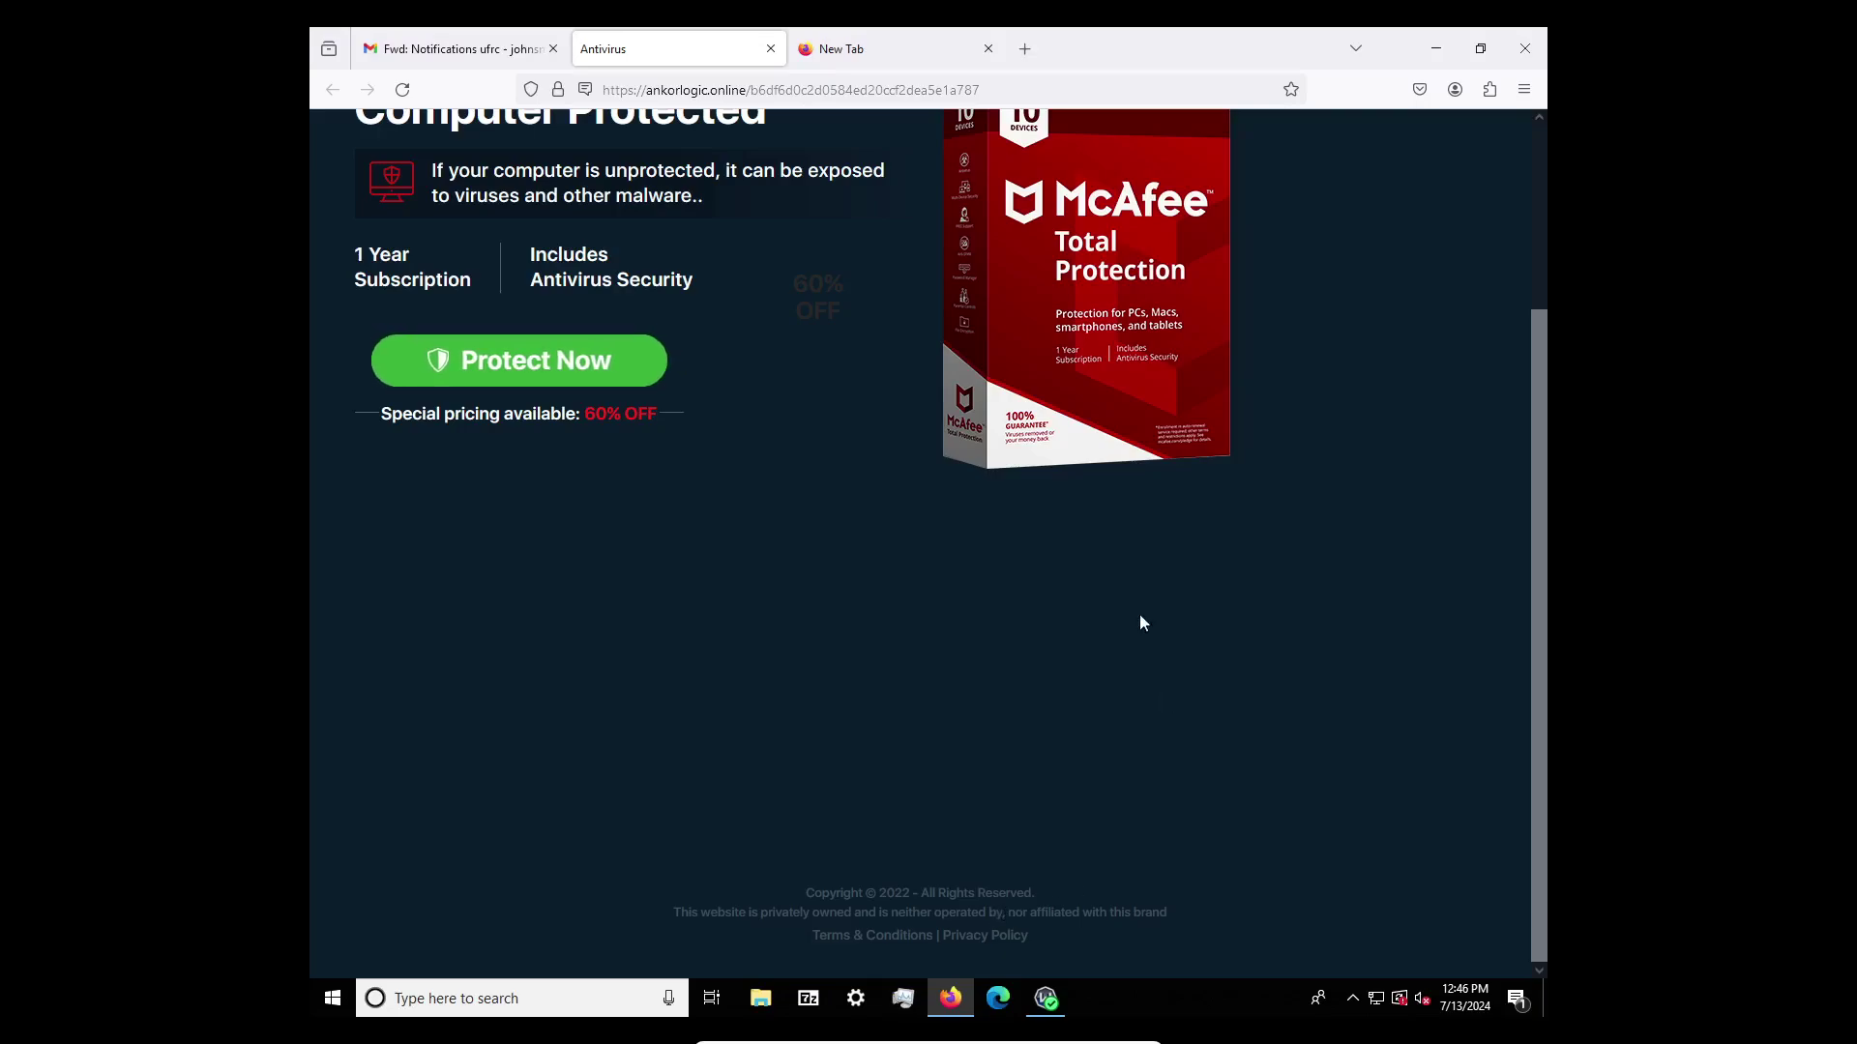
left_click(986, 51)
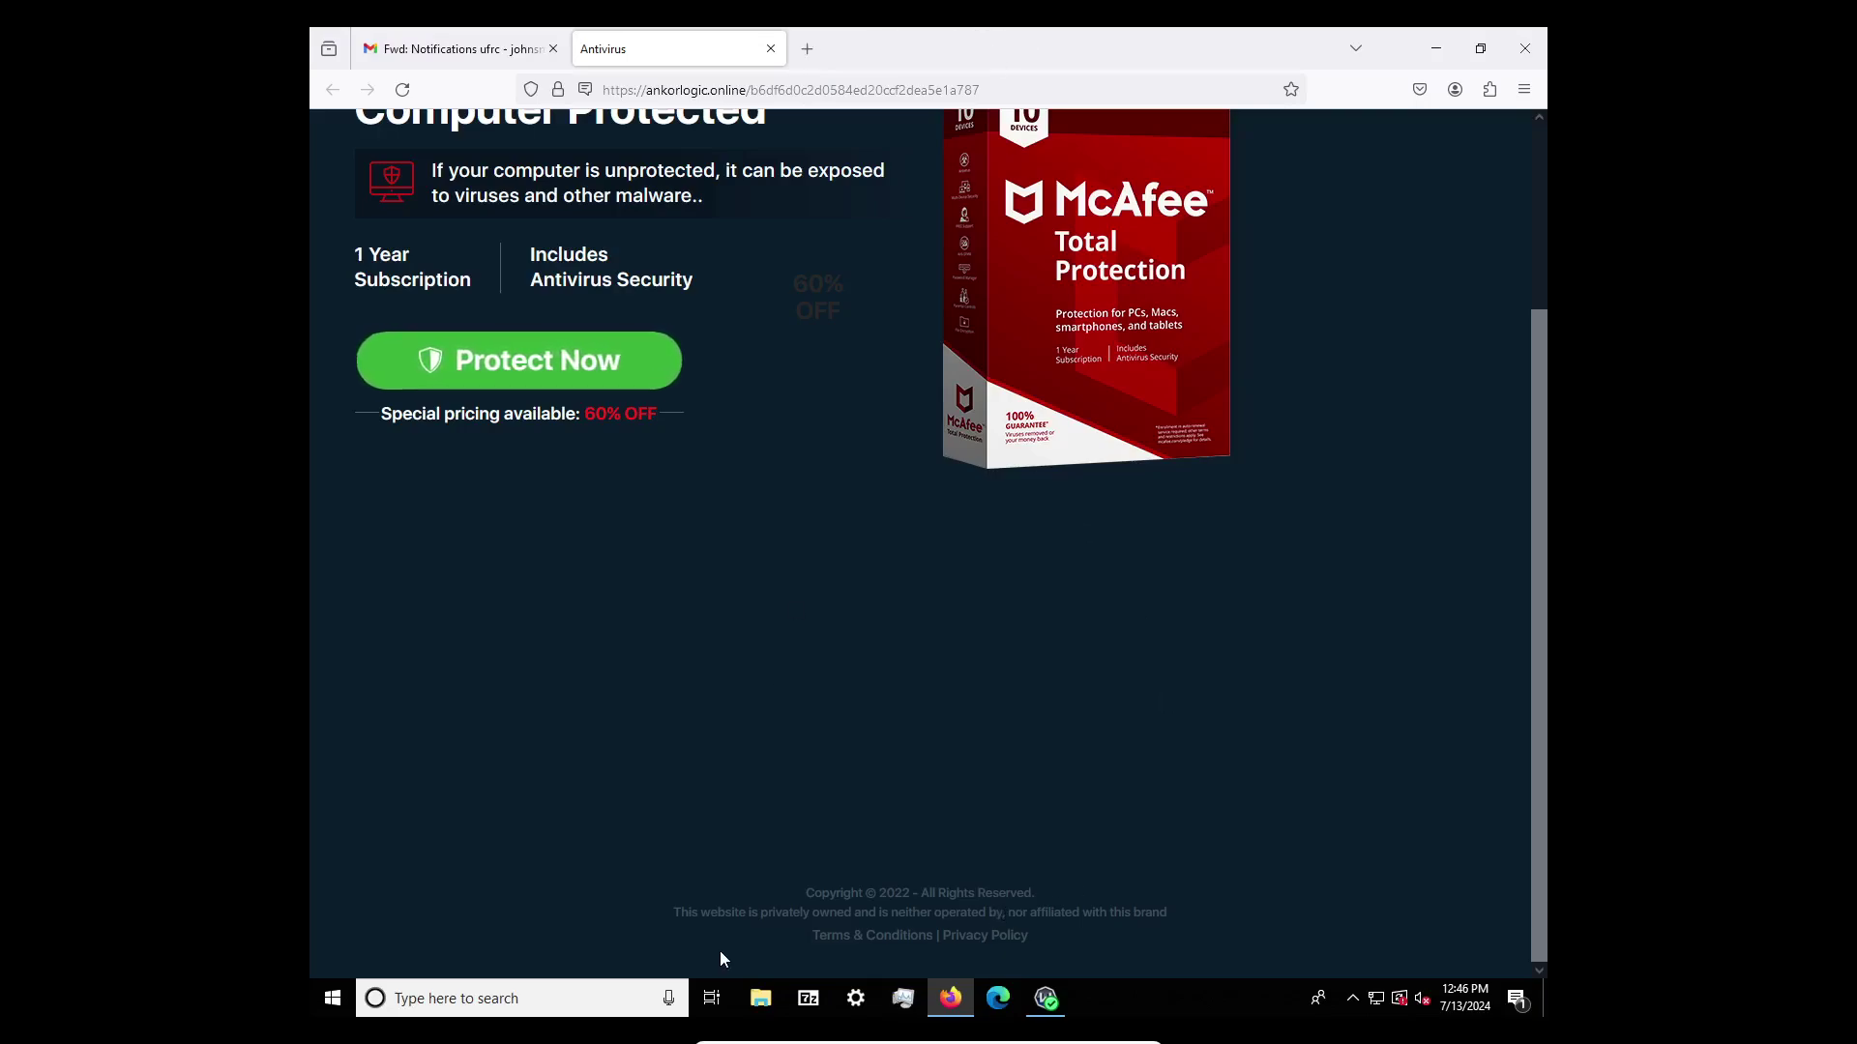
left_click_drag(751, 936, 1169, 913)
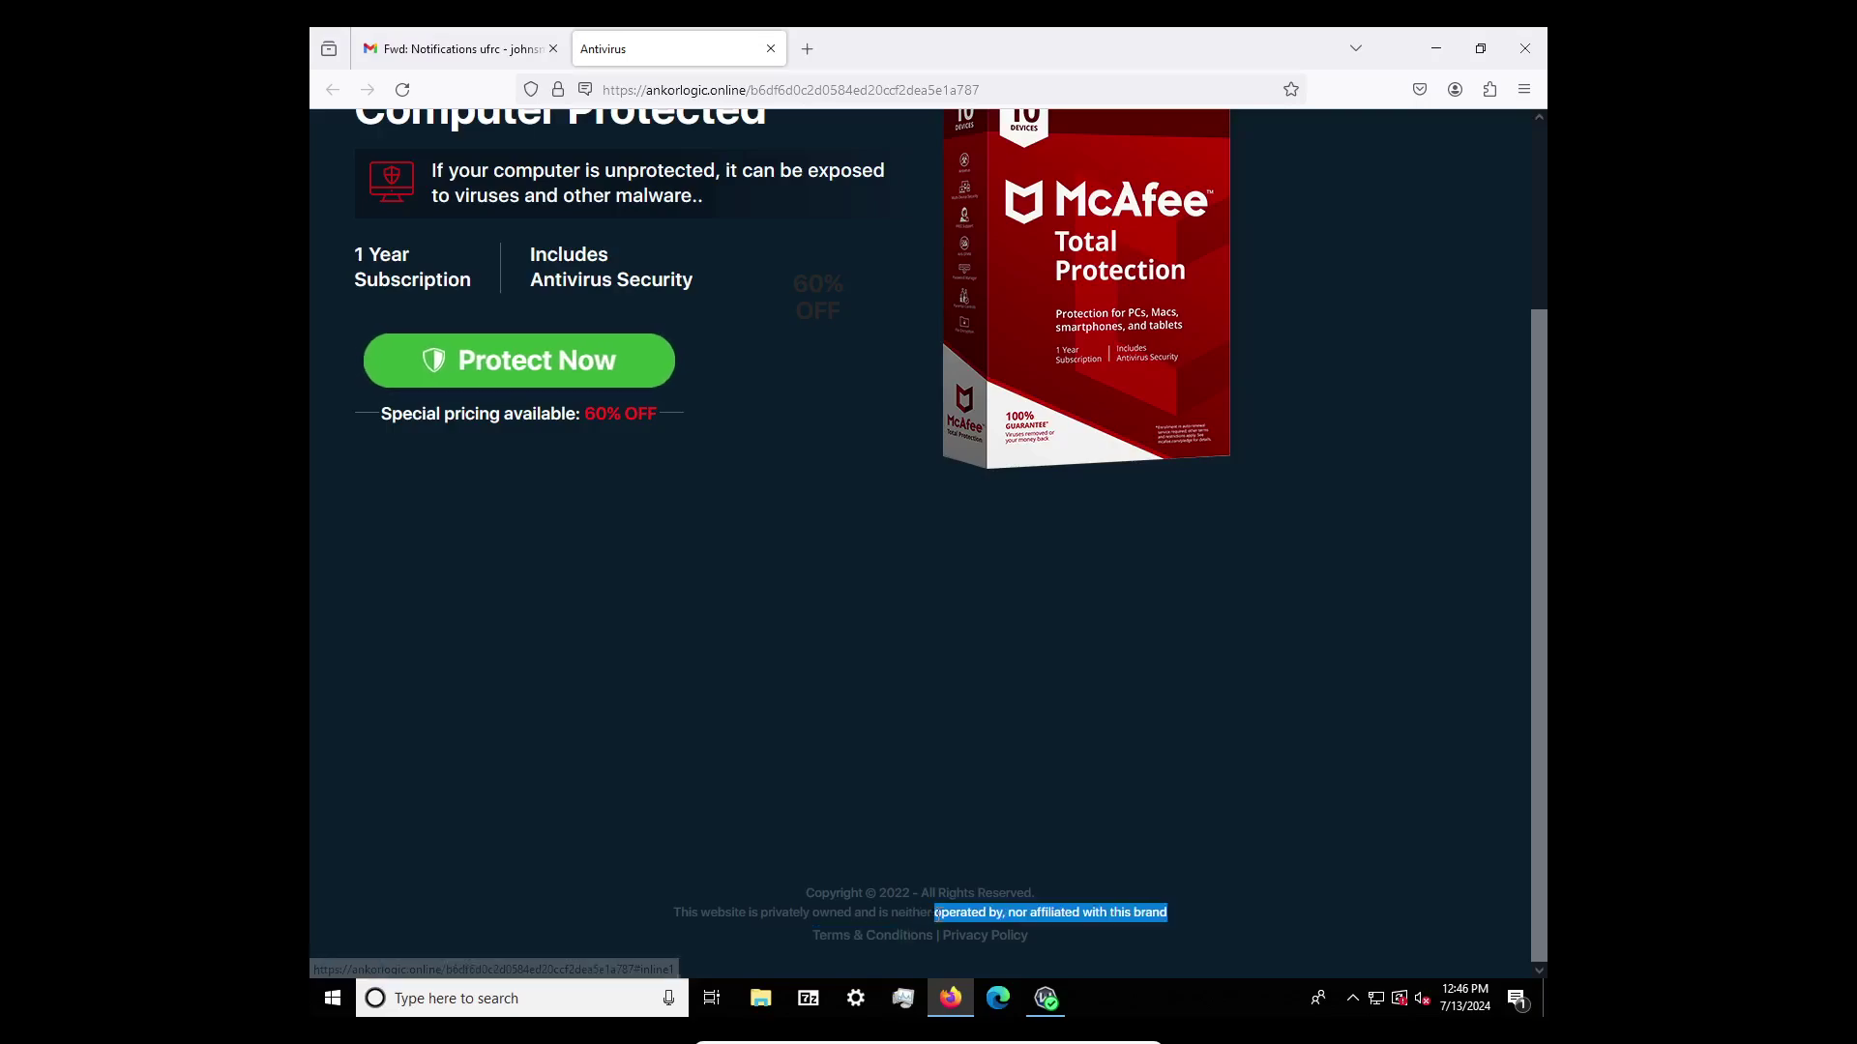
left_click(1133, 903)
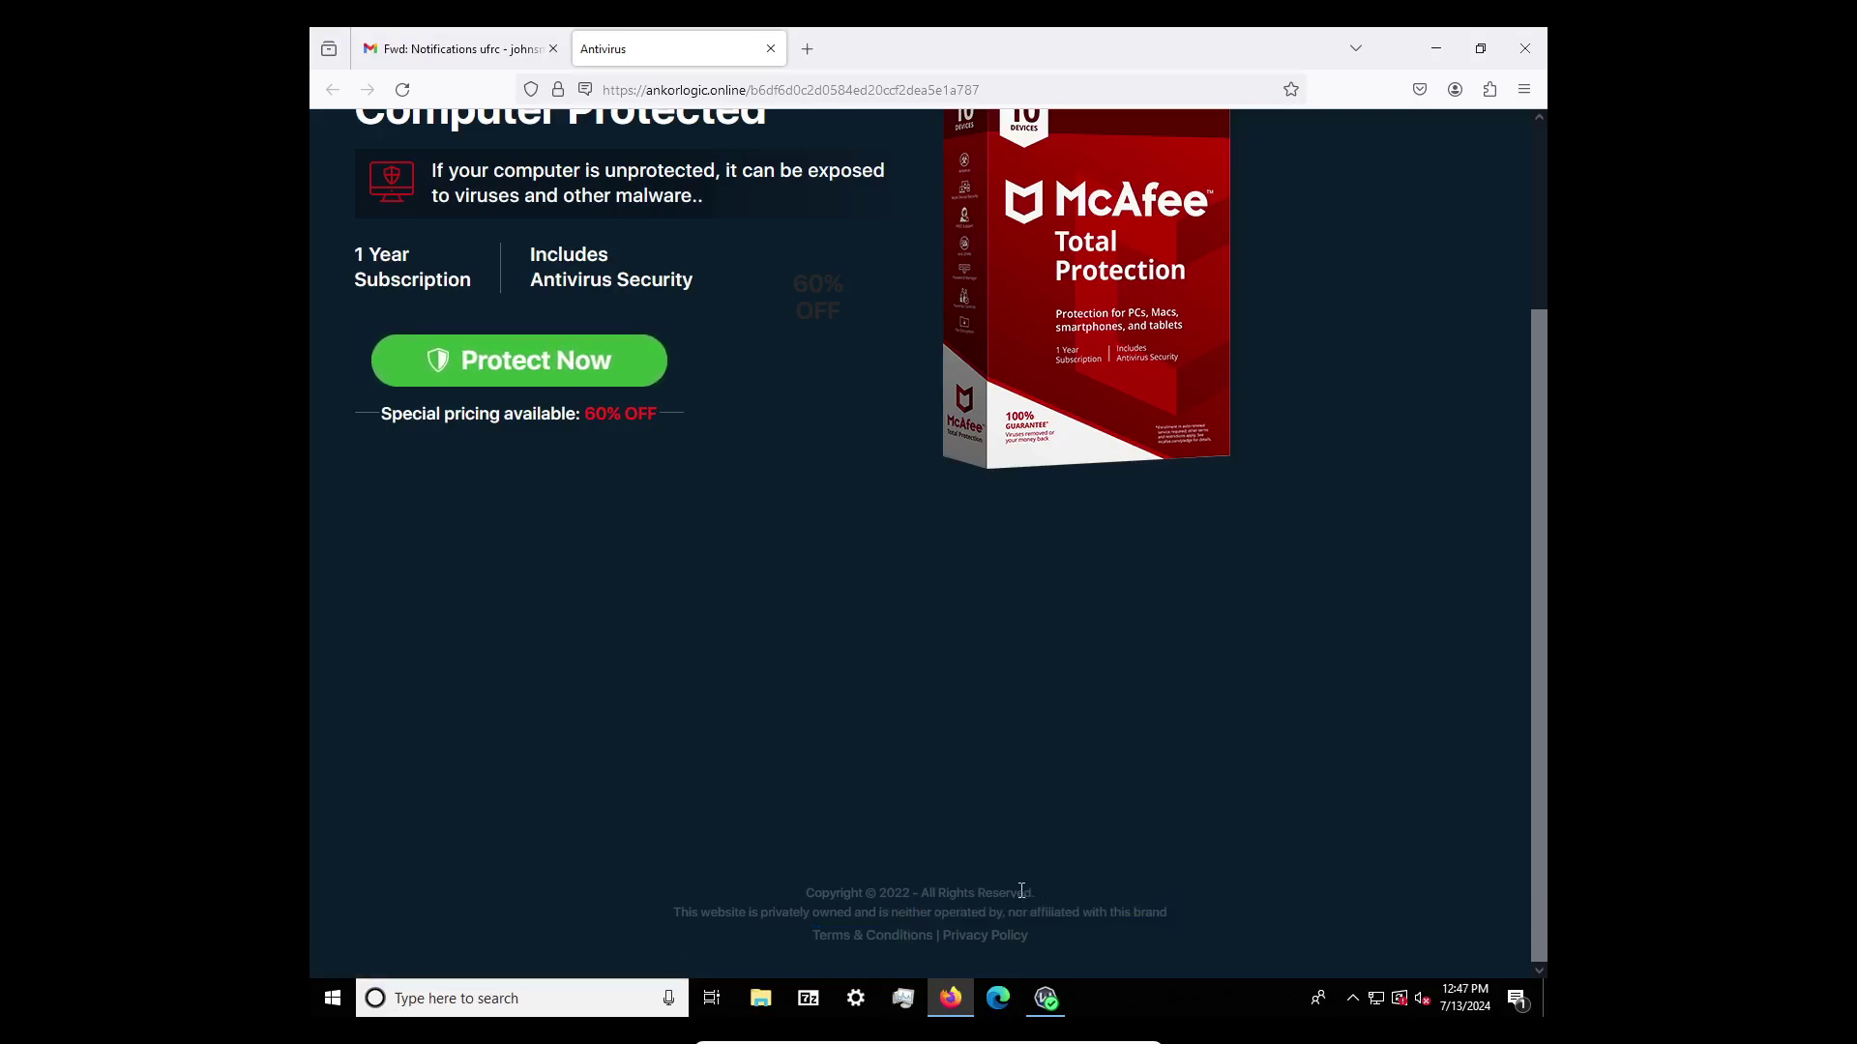
left_click_drag(1007, 913, 1202, 915)
left_click(1201, 916)
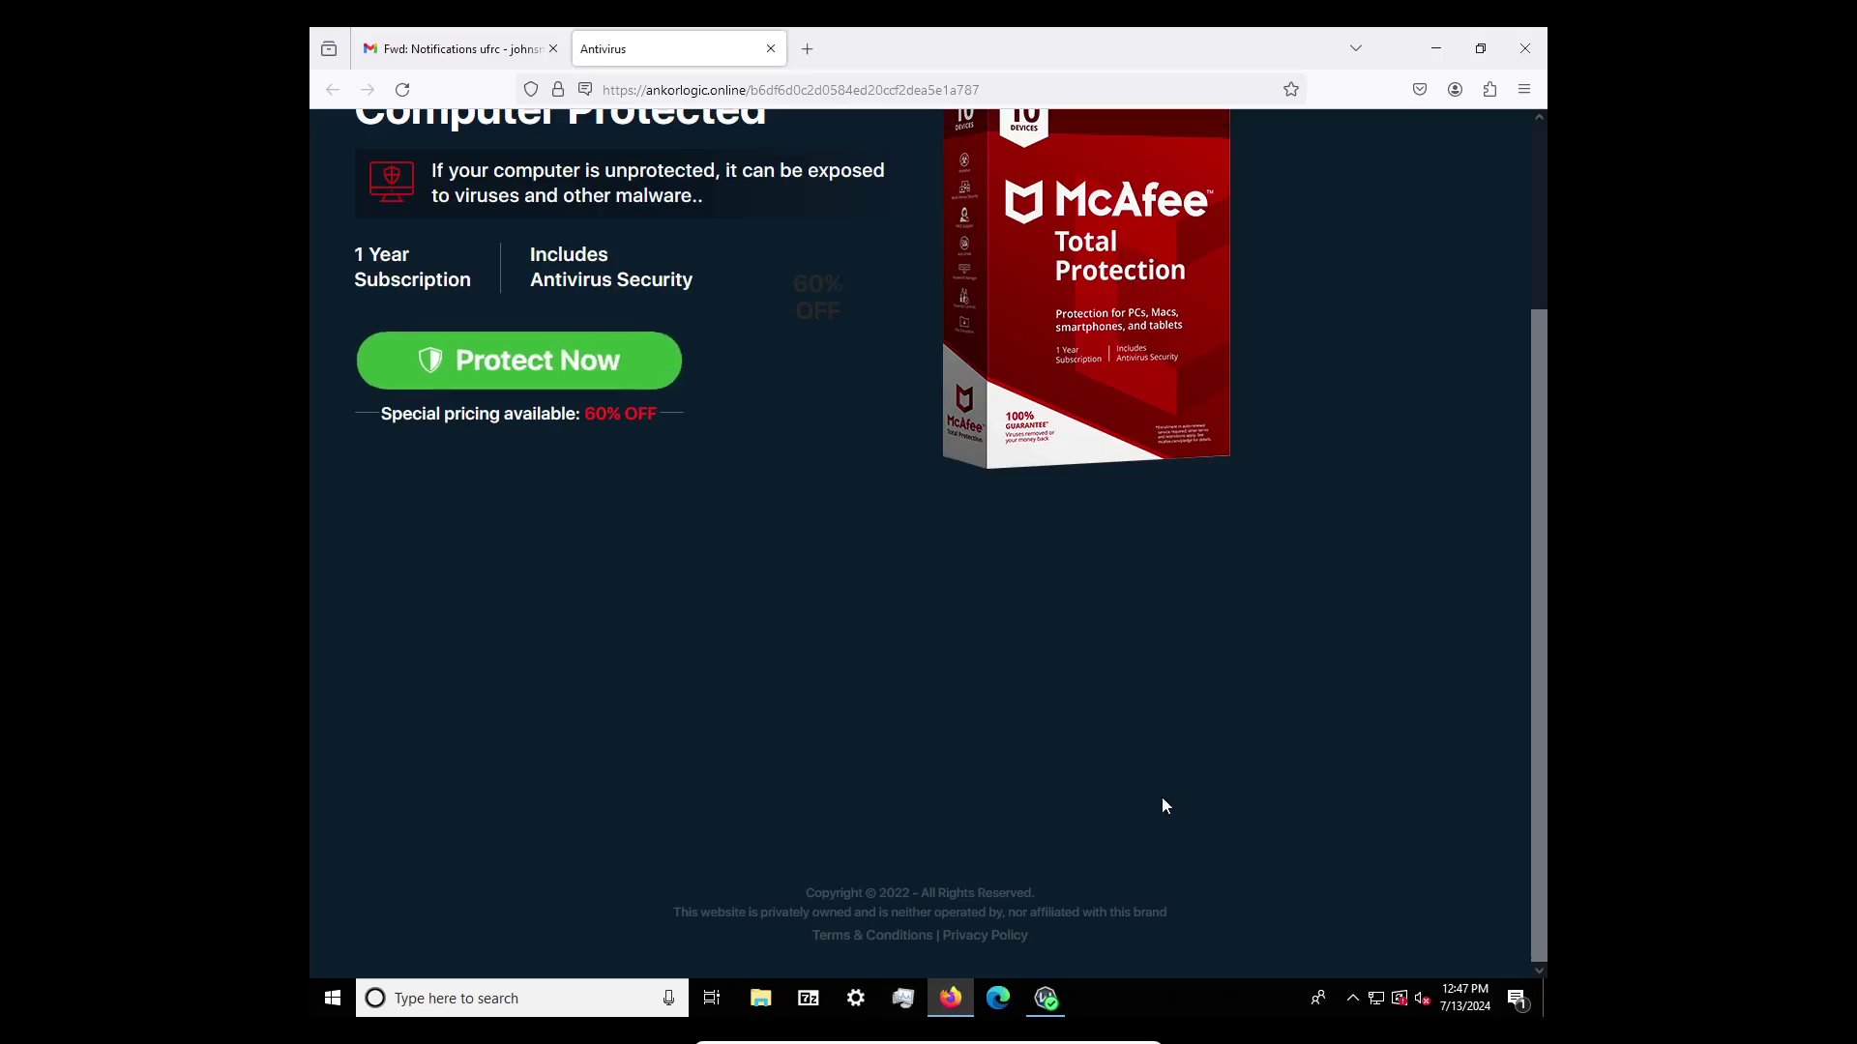
scroll(1163, 796, "up", 3)
left_click(489, 598)
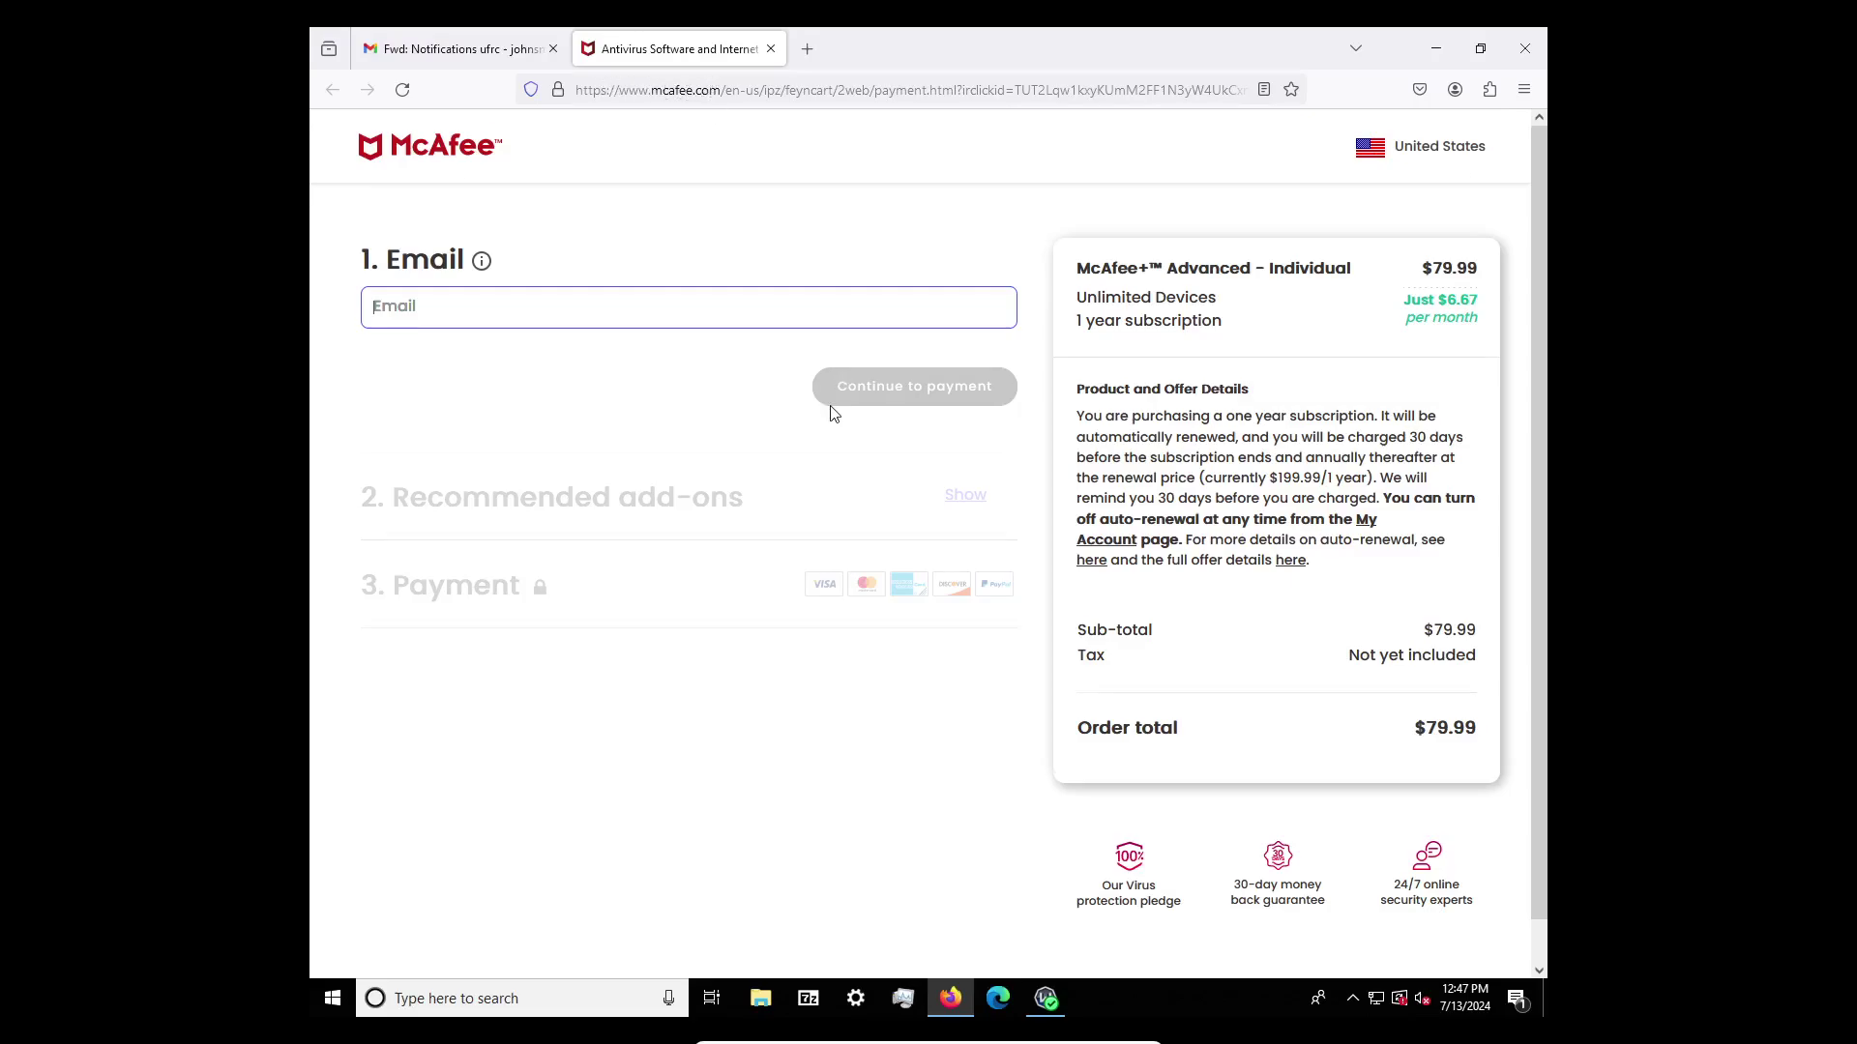
scroll(832, 413, "down", 1)
scroll(1489, 879, "up", 1)
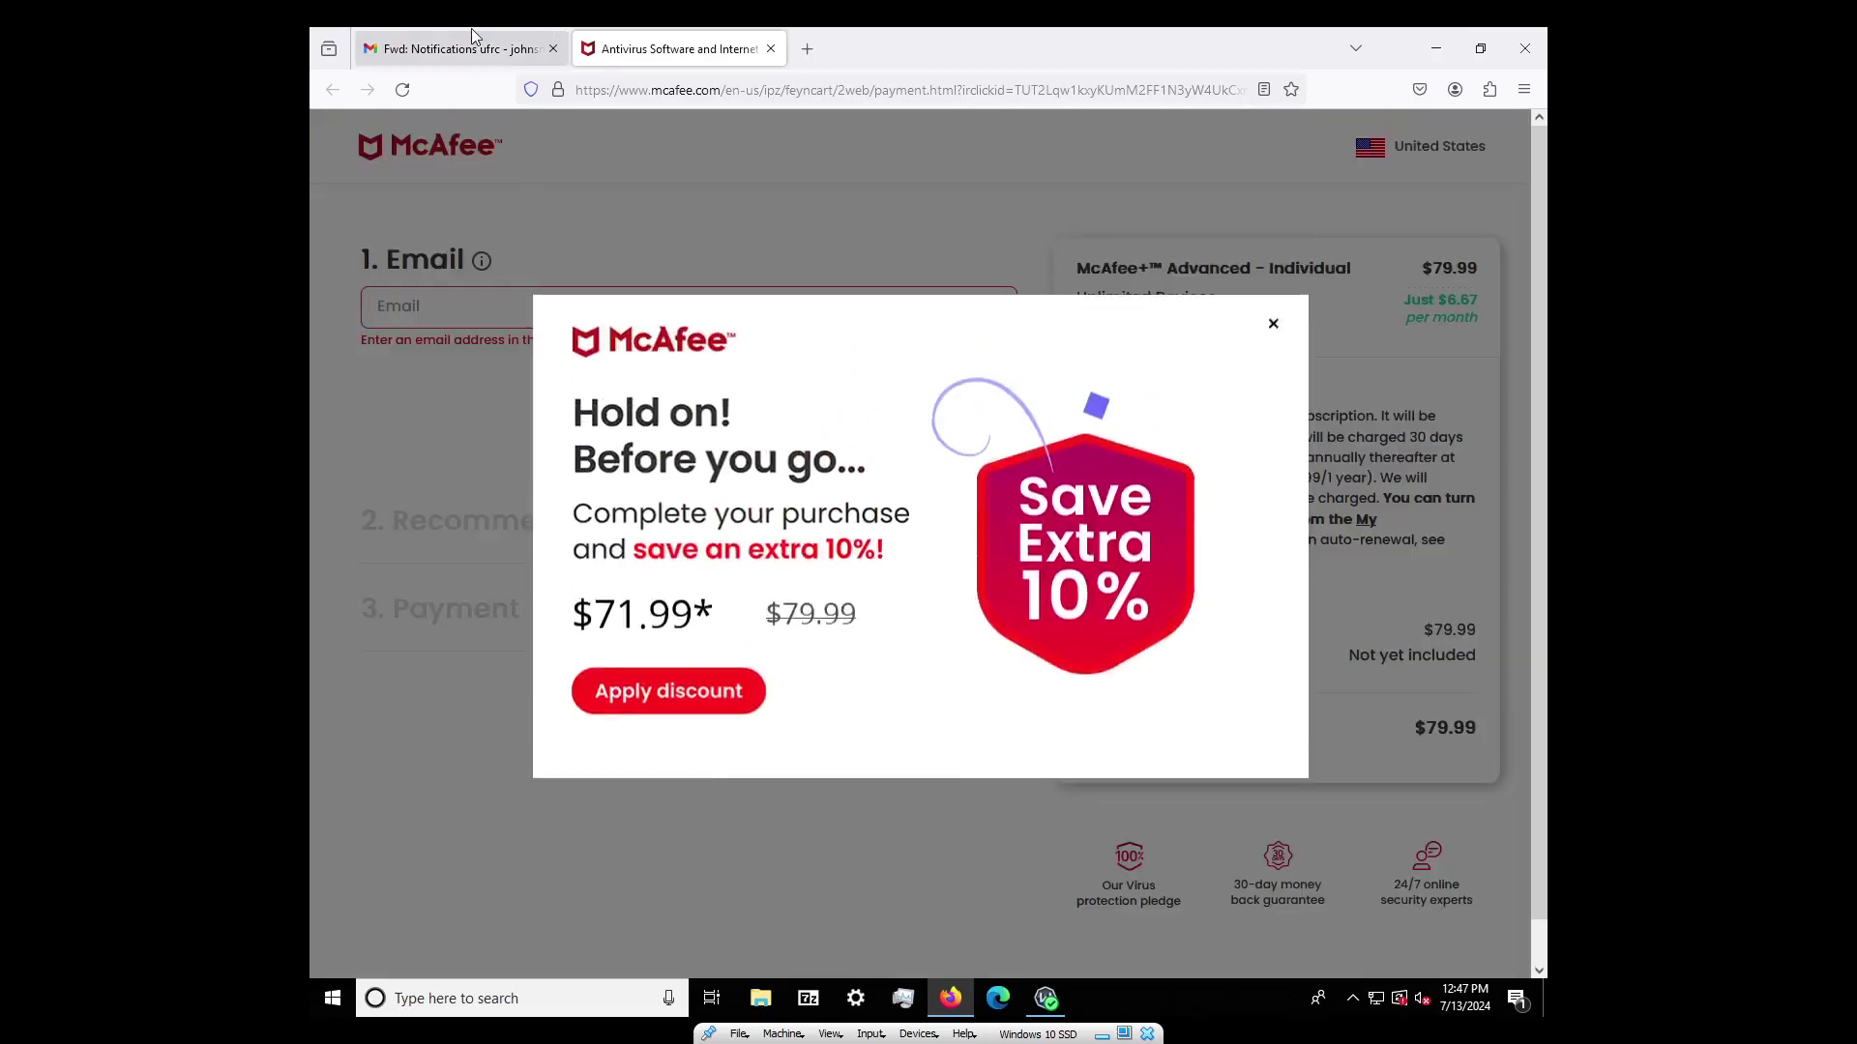
Close the redirected mcafee.com checkout tab showing the $79.99 order
left_click(771, 49)
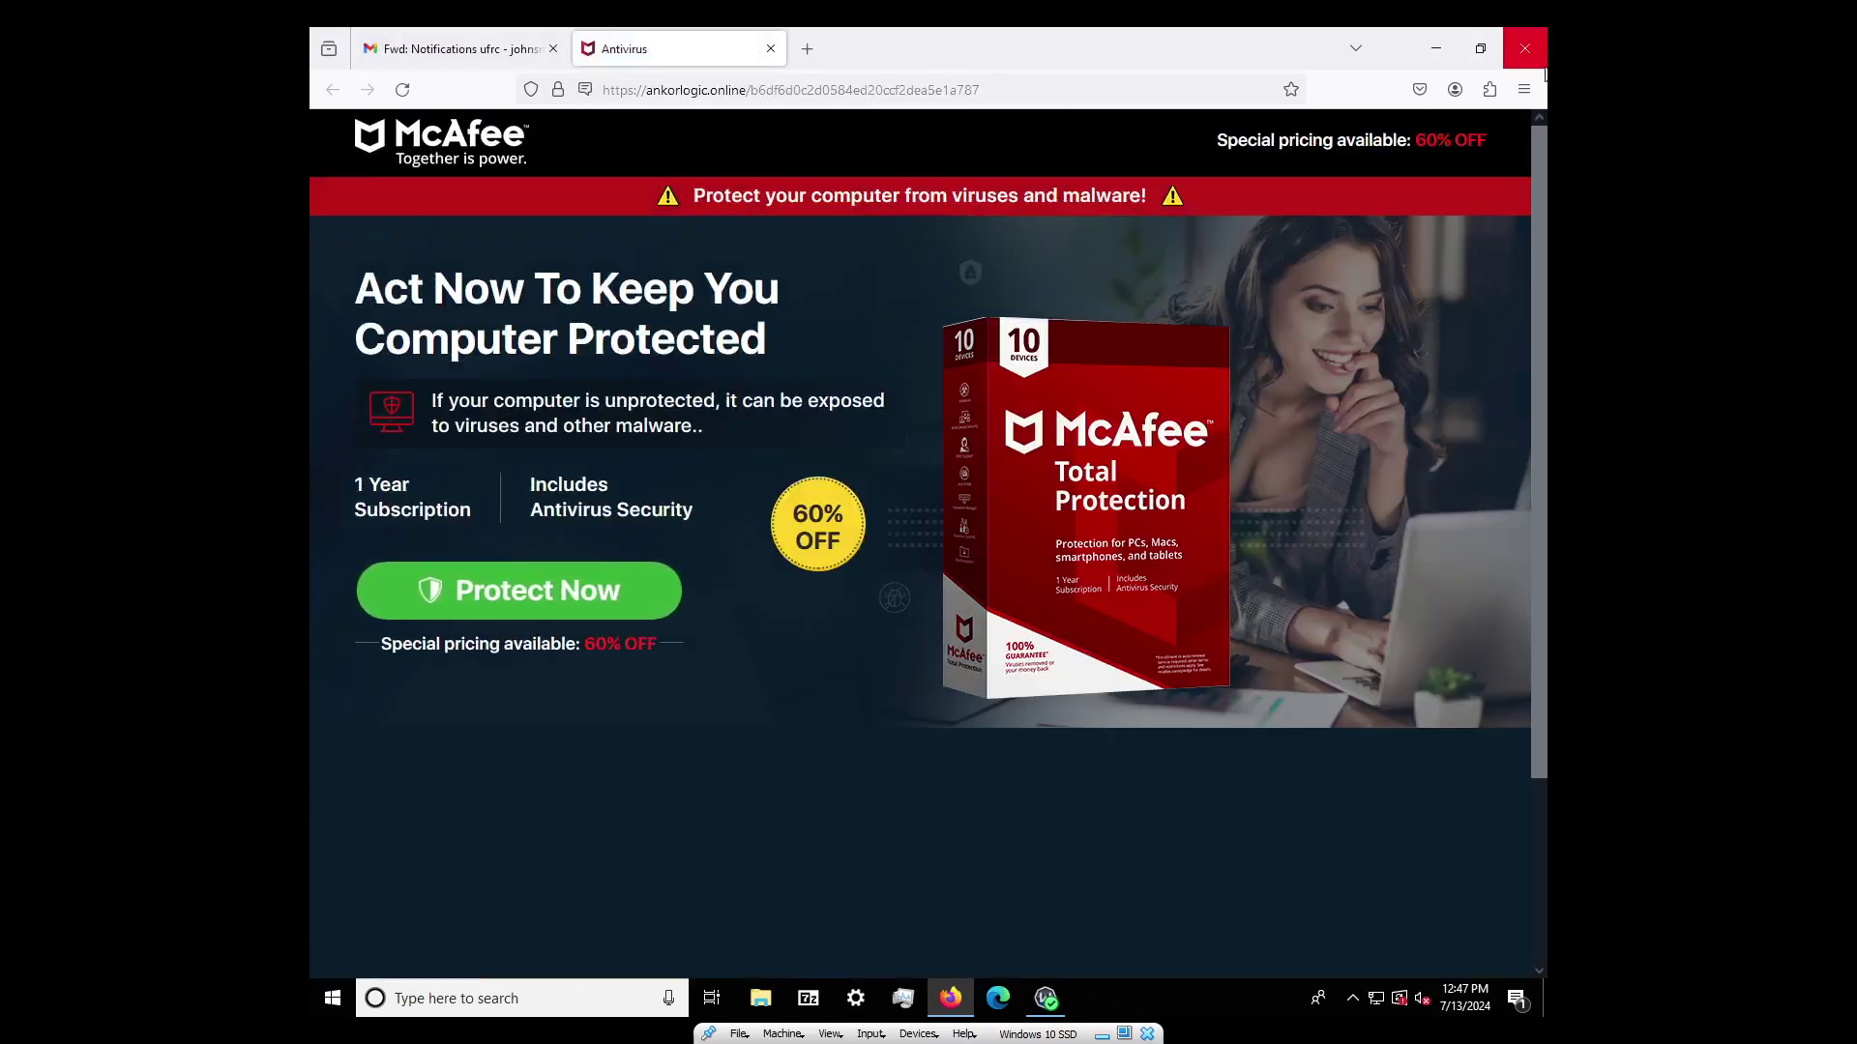
scroll(866, 622, "down", 3)
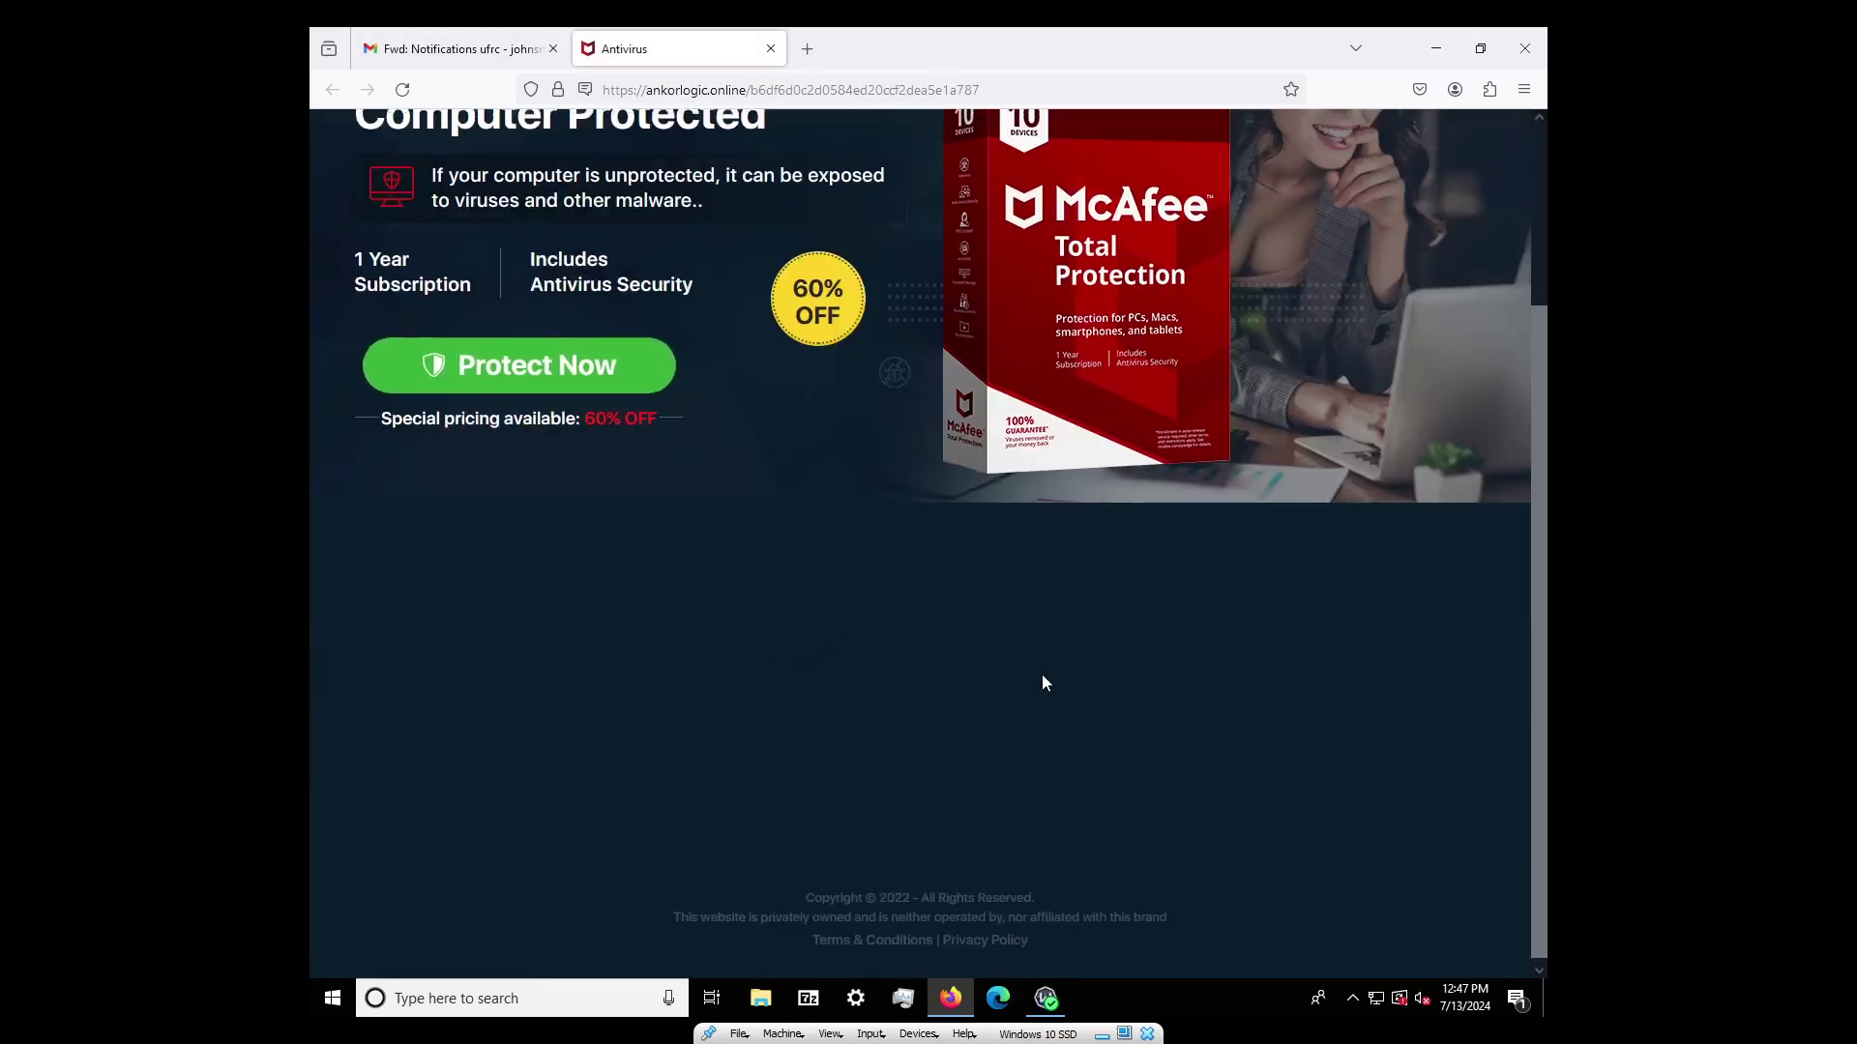
scroll(1043, 675, "up", 3)
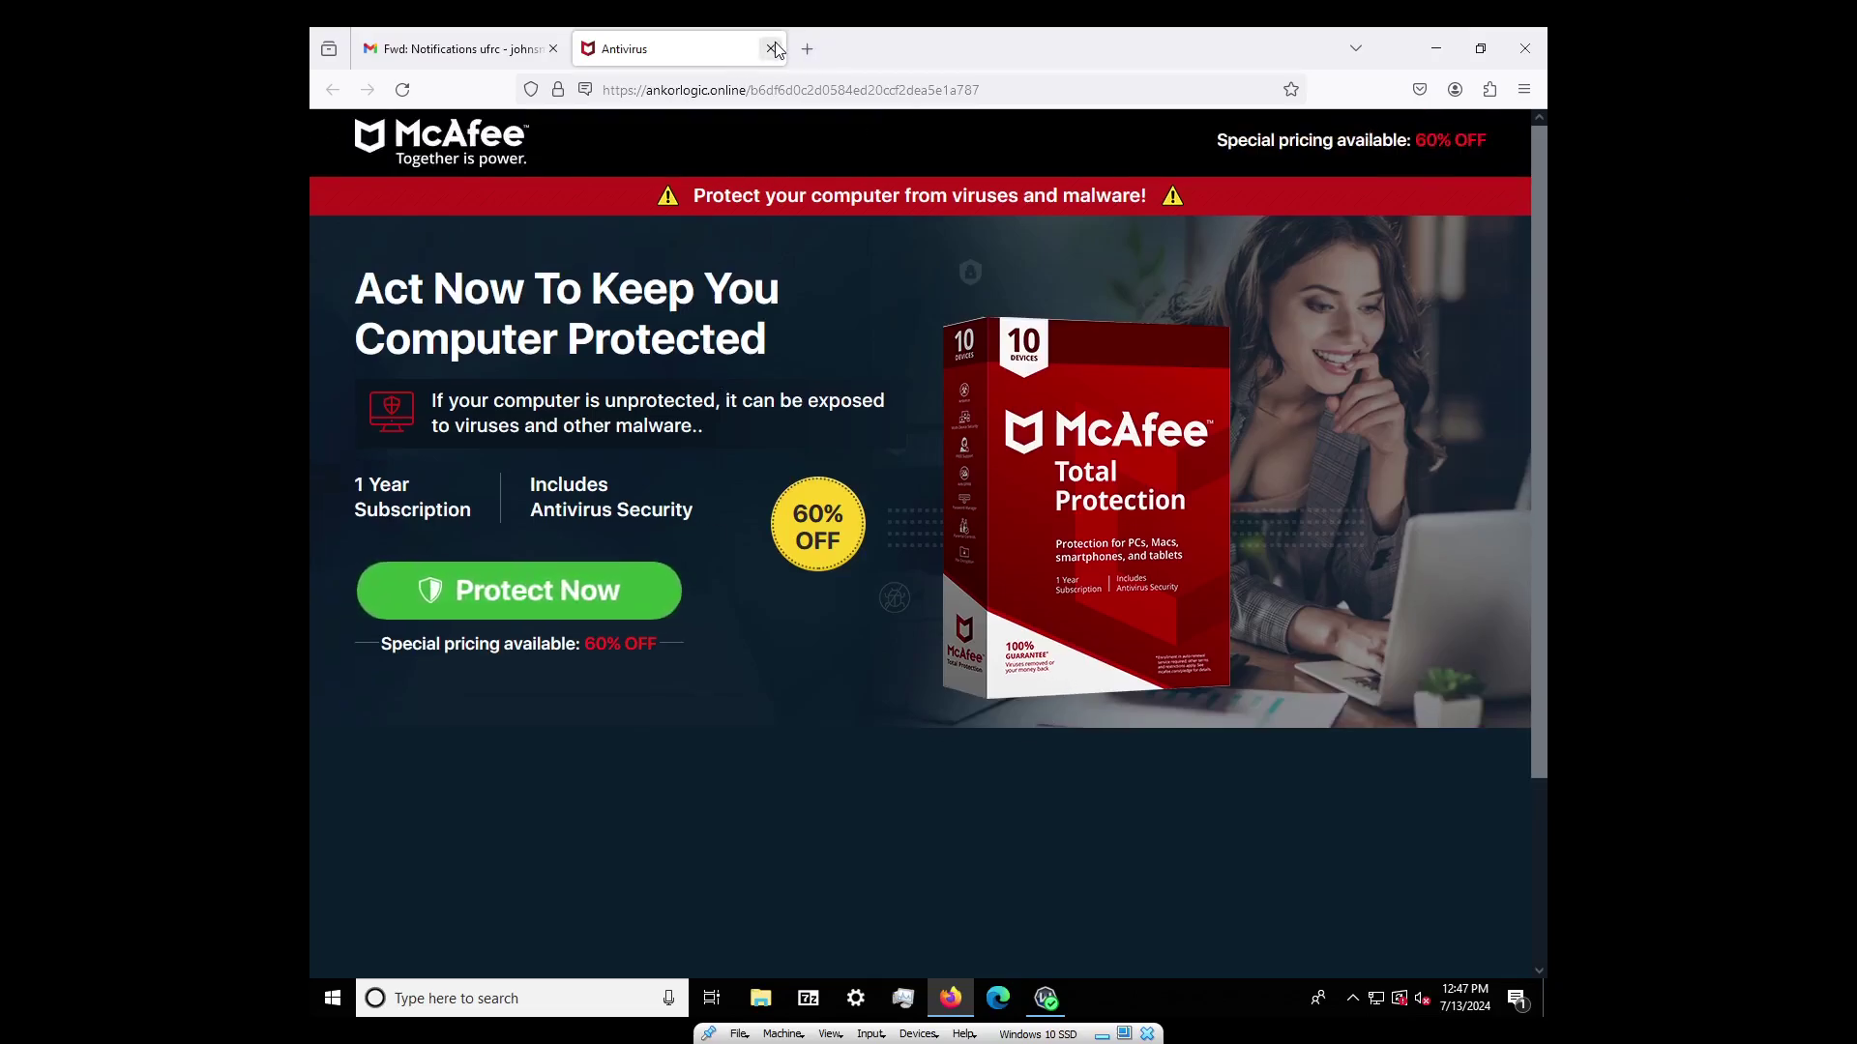
left_click(672, 90)
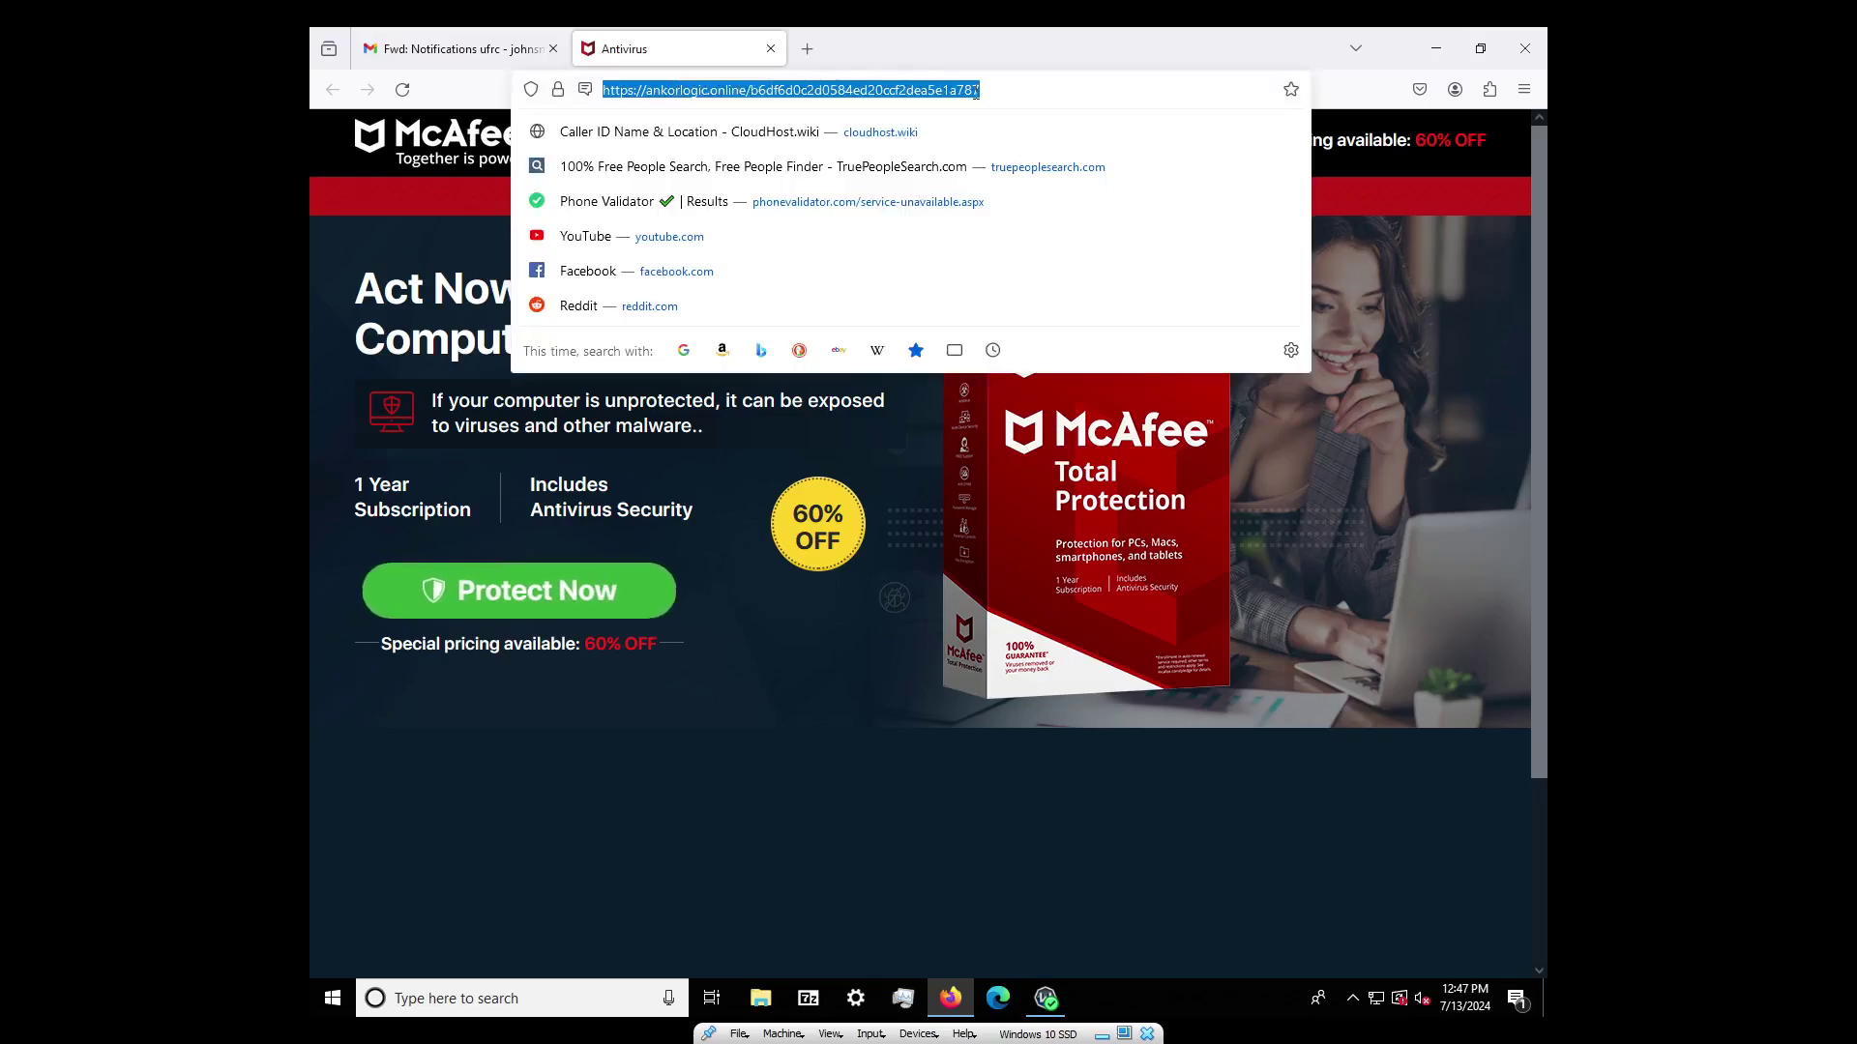
left_click_drag(981, 90, 765, 90)
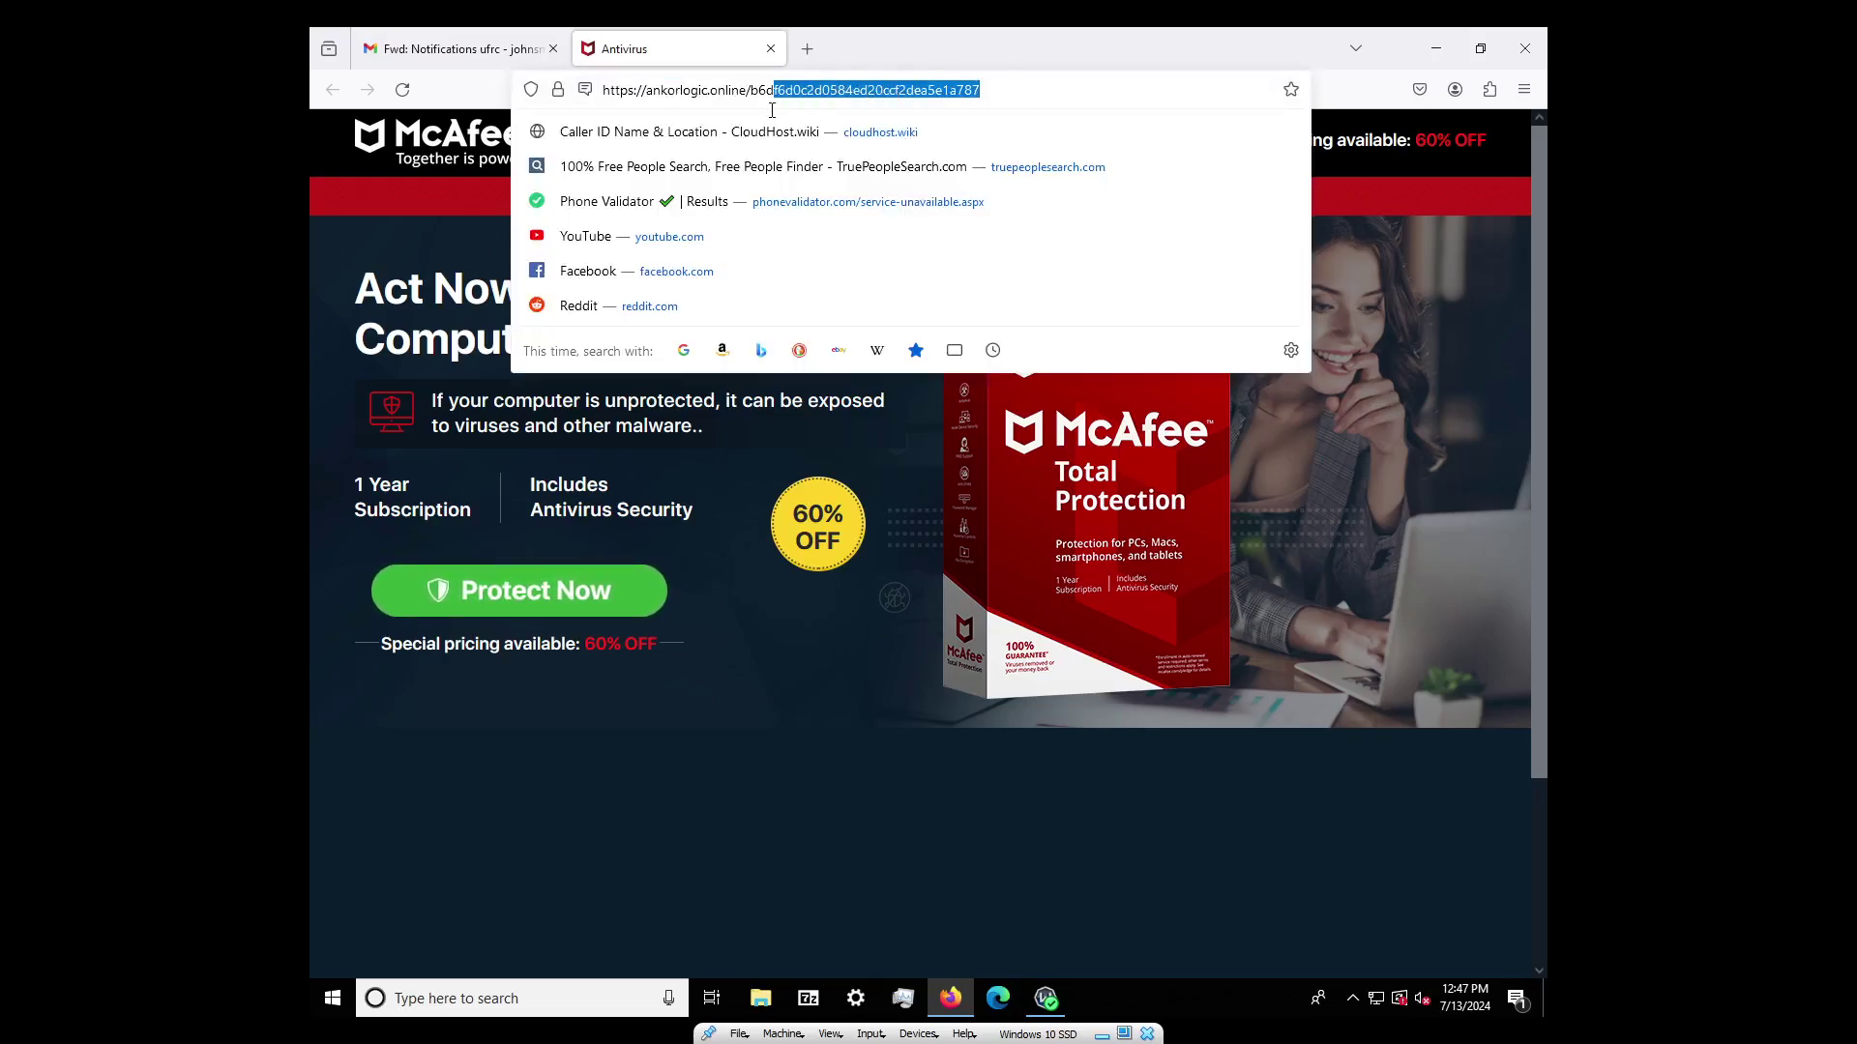